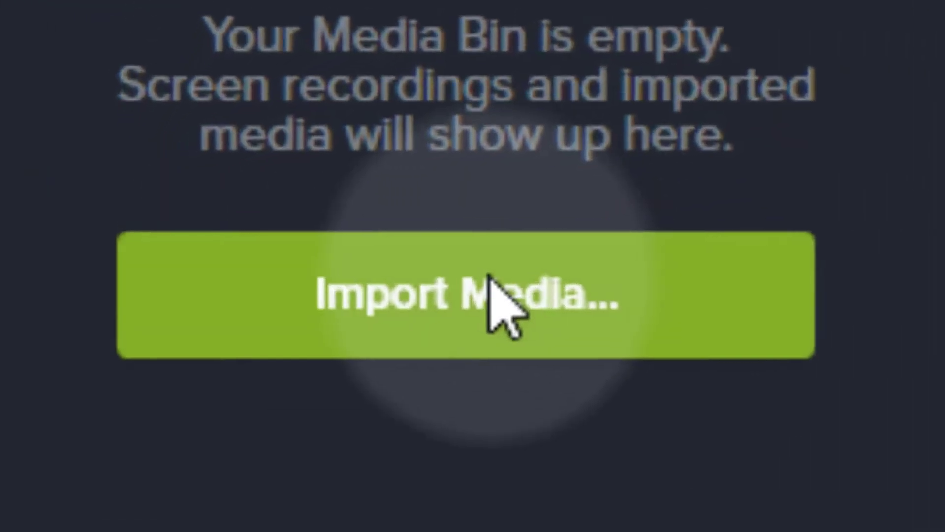
- Import the "Aapki call ko kon sun Raha he" video from the Desktop and place it at the start of Track 1
left_click(311, 240)
left_click(159, 109)
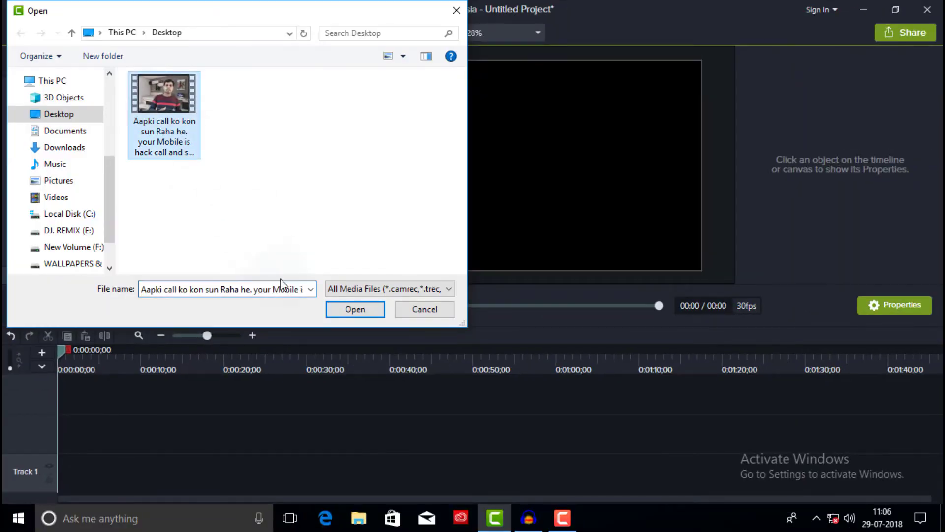
left_click(344, 311)
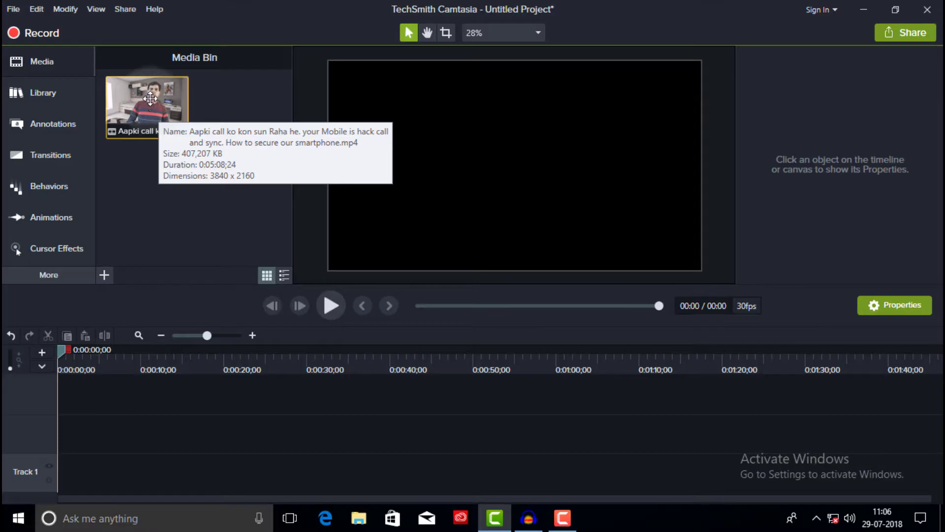
left_click_drag(150, 99, 76, 470)
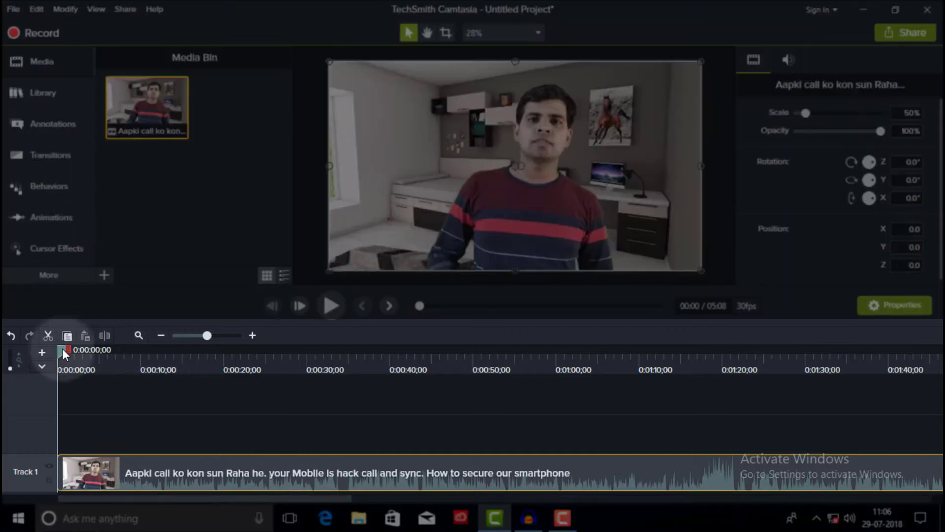
- Split the video at 0:00:33;18 and delete the part after the split
left_click_drag(62, 348, 337, 412)
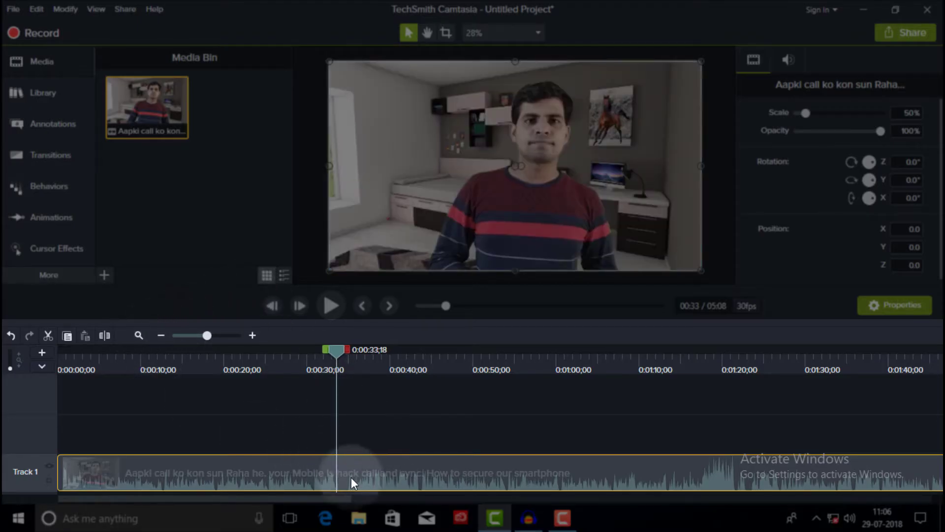
left_click(104, 336)
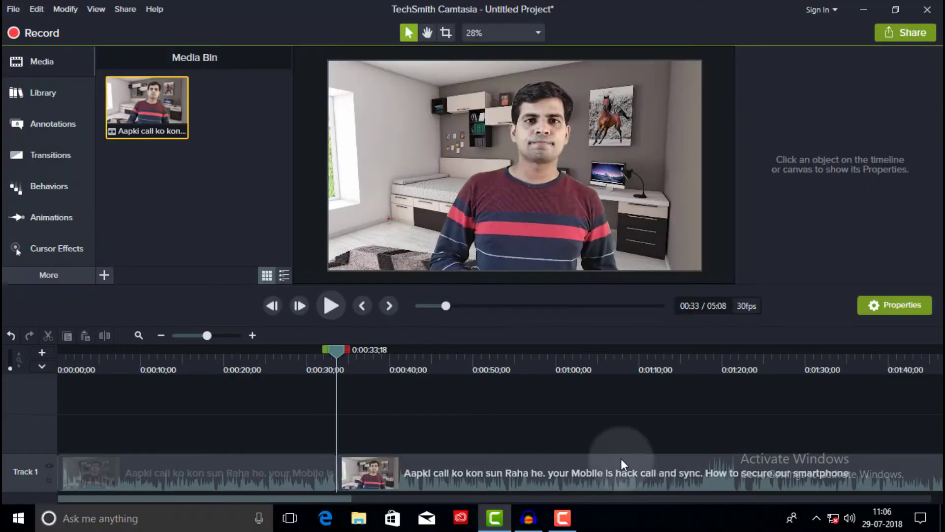
right_click(555, 468)
left_click(597, 211)
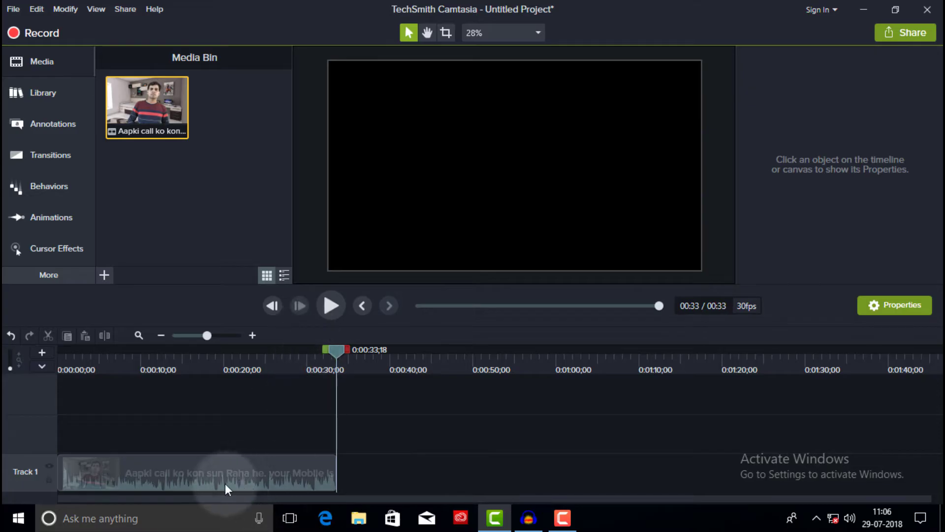
- Copy the remaining clip, paste the duplicate on Track 1 at about 0:00:36, and return the playhead to the start
left_click(194, 473)
right_click(194, 474)
left_click(231, 182)
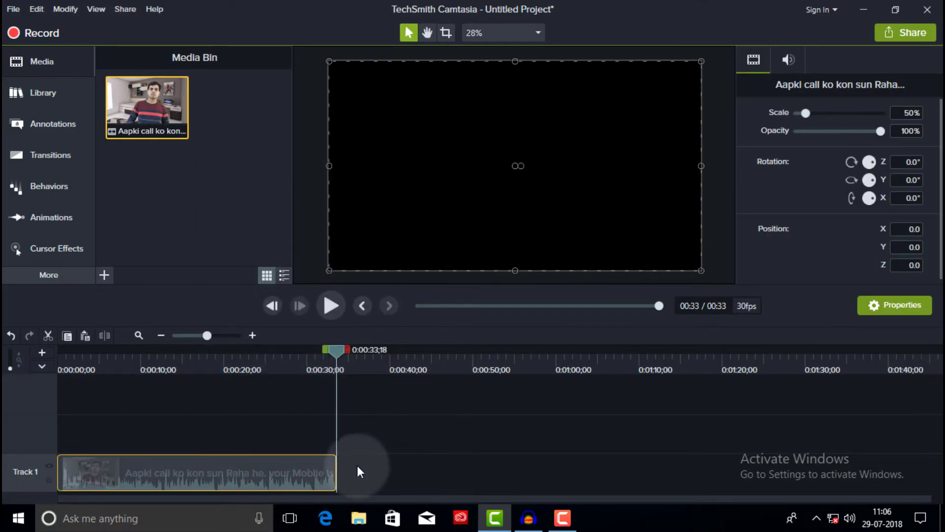
right_click(357, 472)
left_click(393, 308)
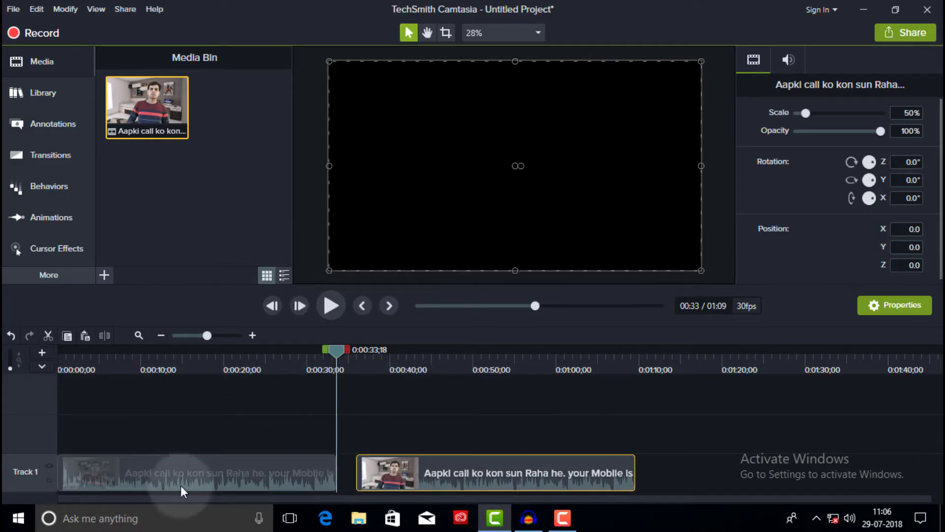
key("ctrl+Home")
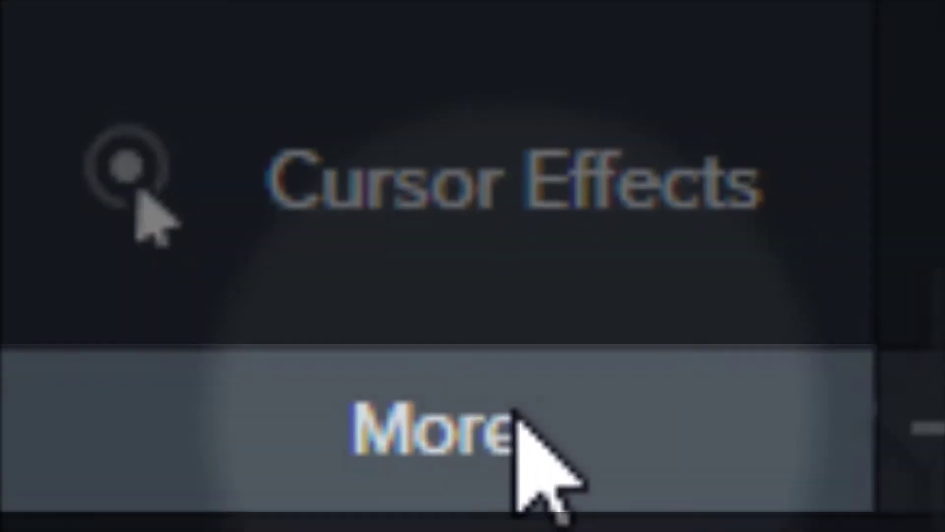
- Open the Visual Effects collection and bring the Clip Speed effect into view
left_click(515, 409)
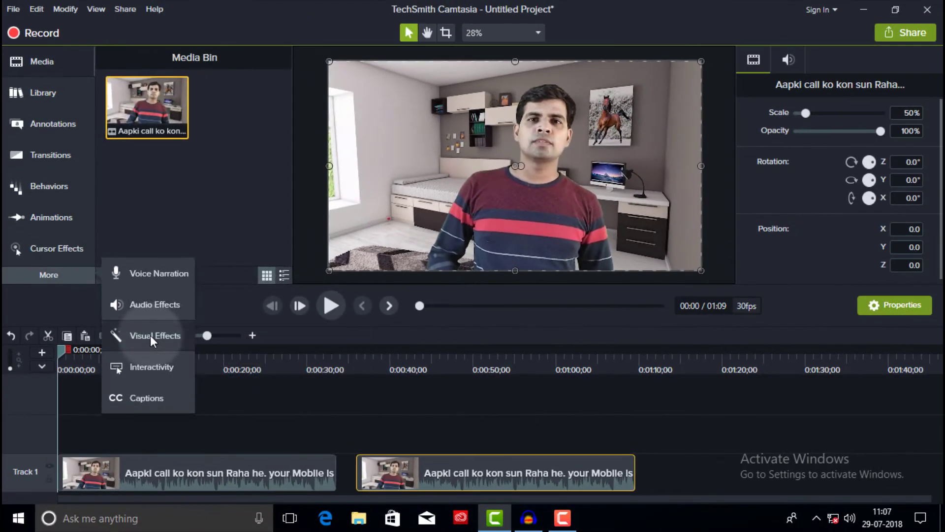
left_click(149, 335)
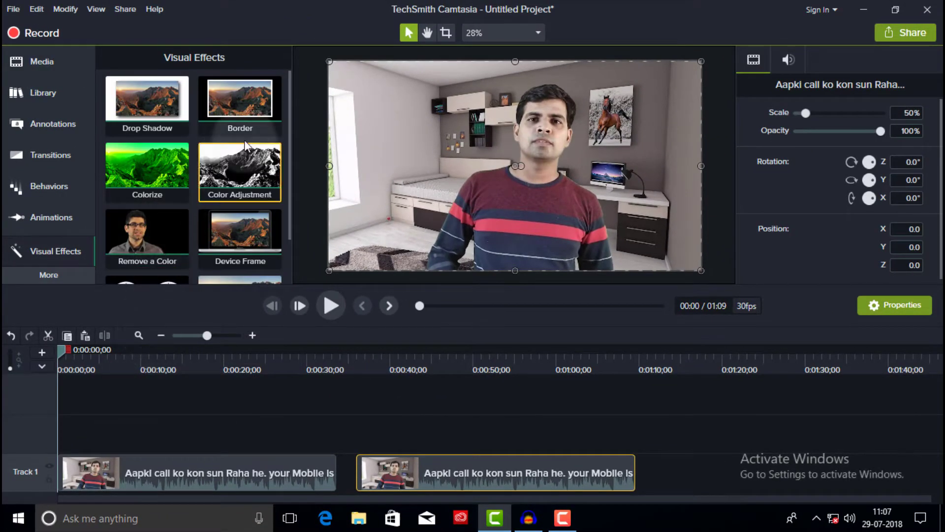
left_click_drag(290, 116, 288, 170)
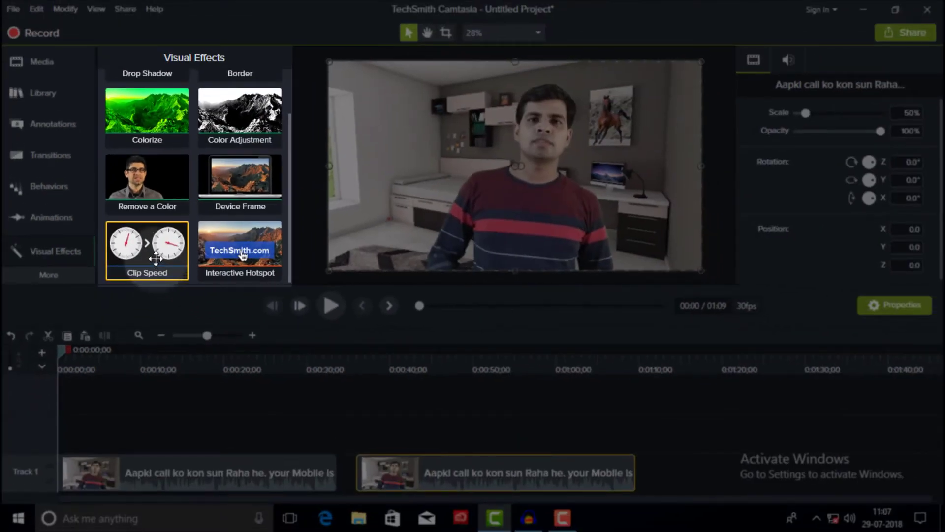
- Add the Clip Speed effect to the first clip on Track 1 and play the clip at its normal speed
left_click_drag(156, 258, 135, 457)
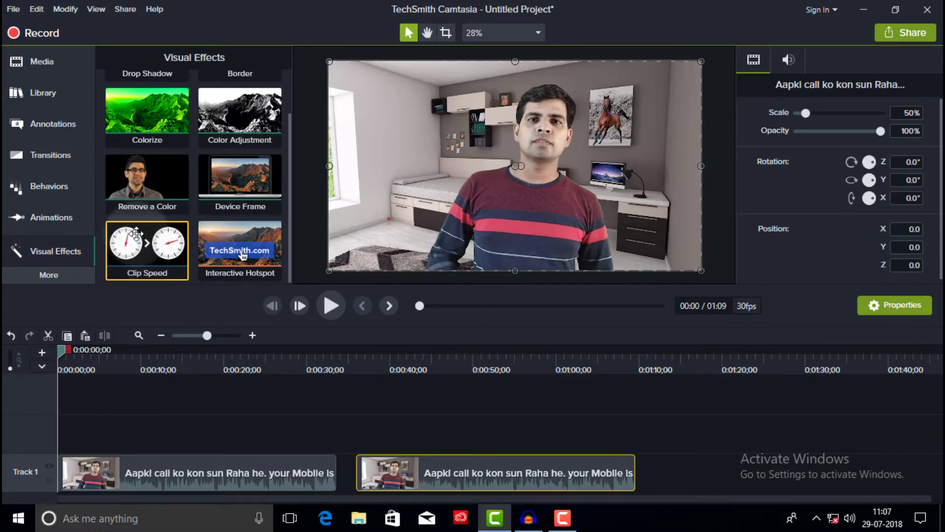
right_click(193, 474)
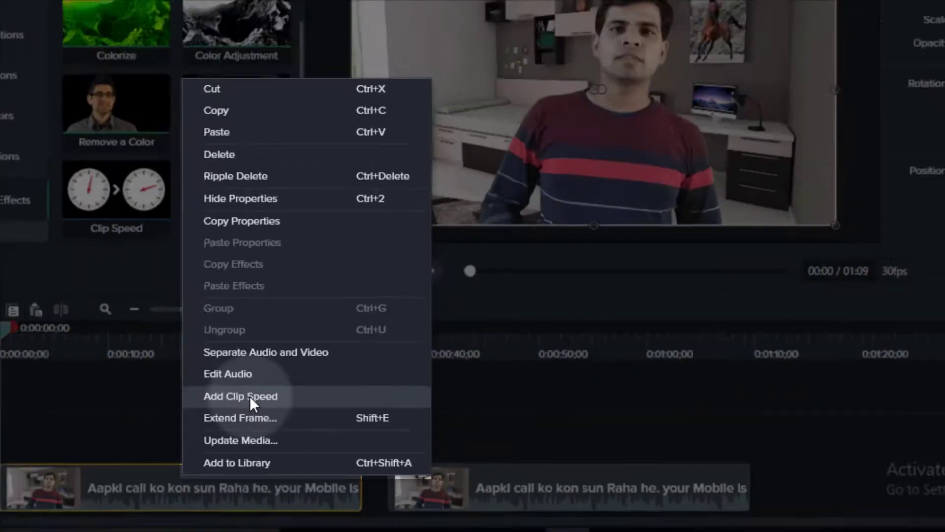
left_click(250, 397)
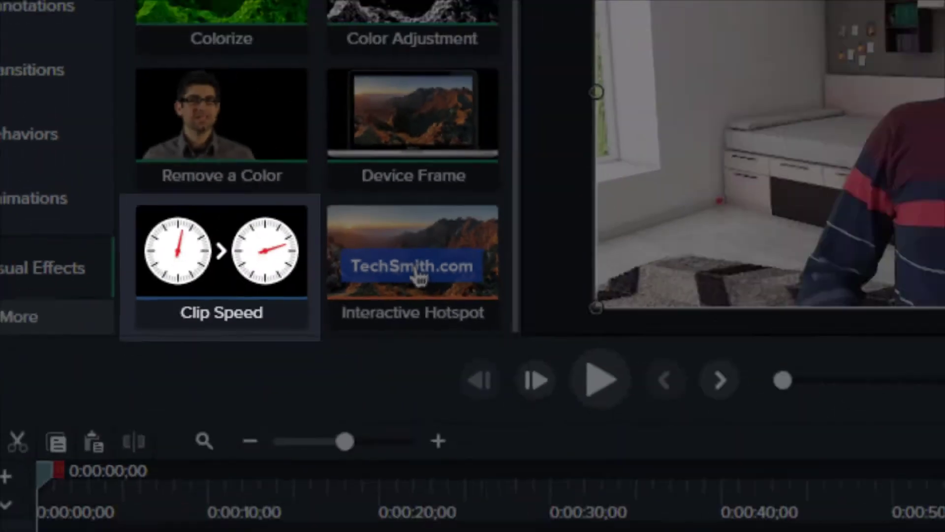
left_click(168, 478)
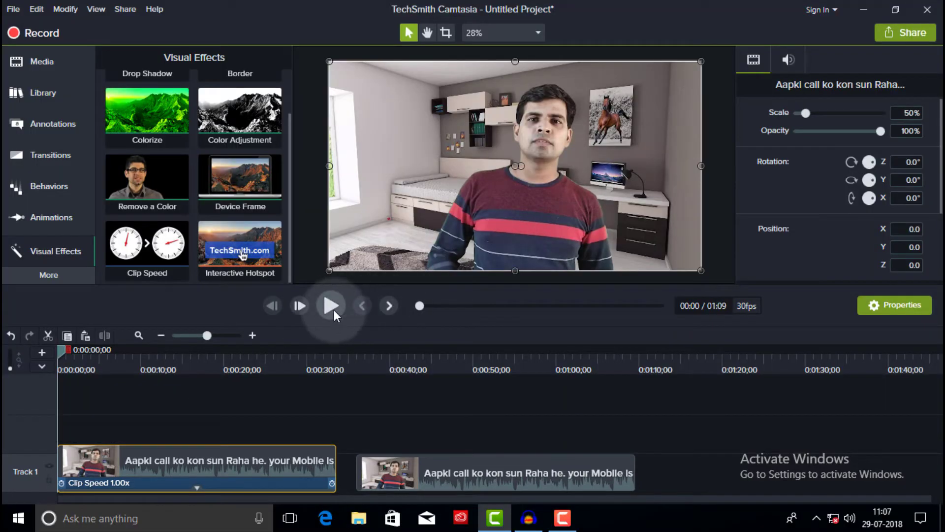
left_click(332, 306)
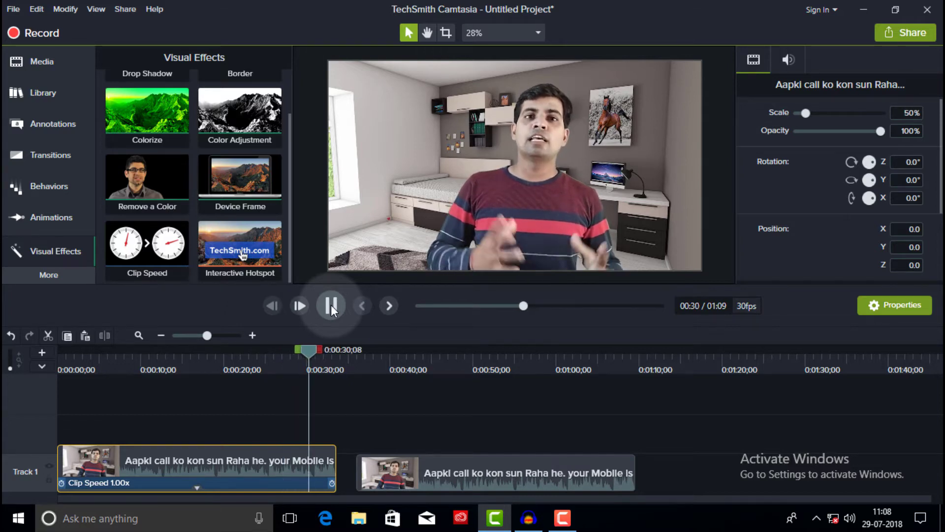
left_click(331, 306)
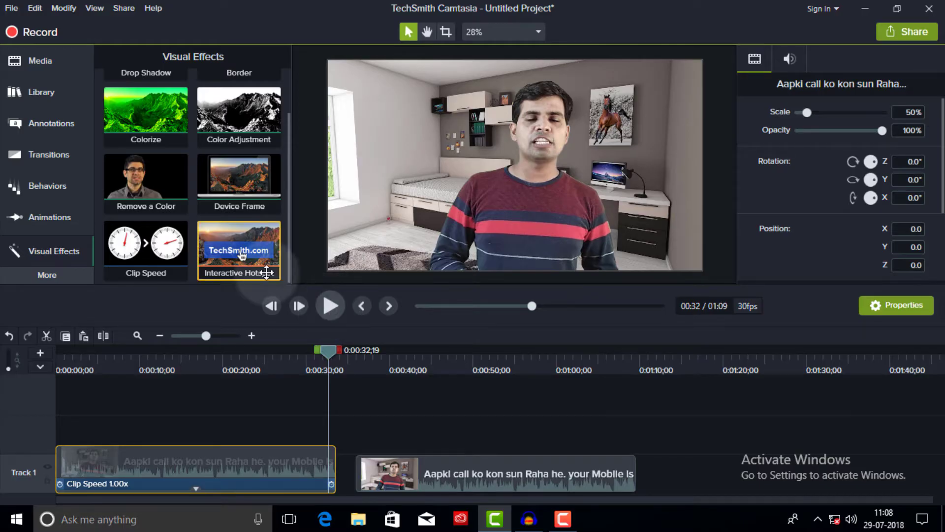
- Shorten the first clip's Clip Speed effect on the timeline until its speed is 1.87x
left_click(117, 483)
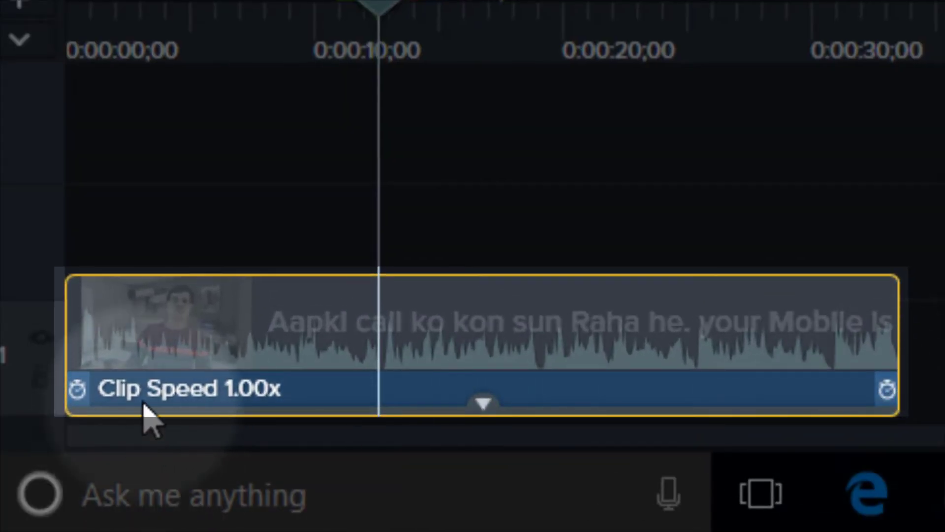
left_click_drag(903, 392, 910, 396)
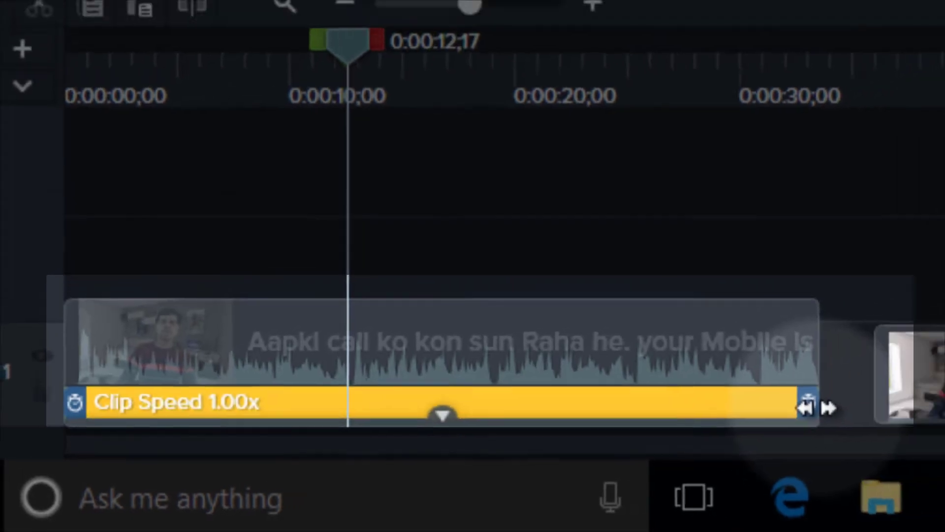
left_click_drag(335, 485, 335, 484)
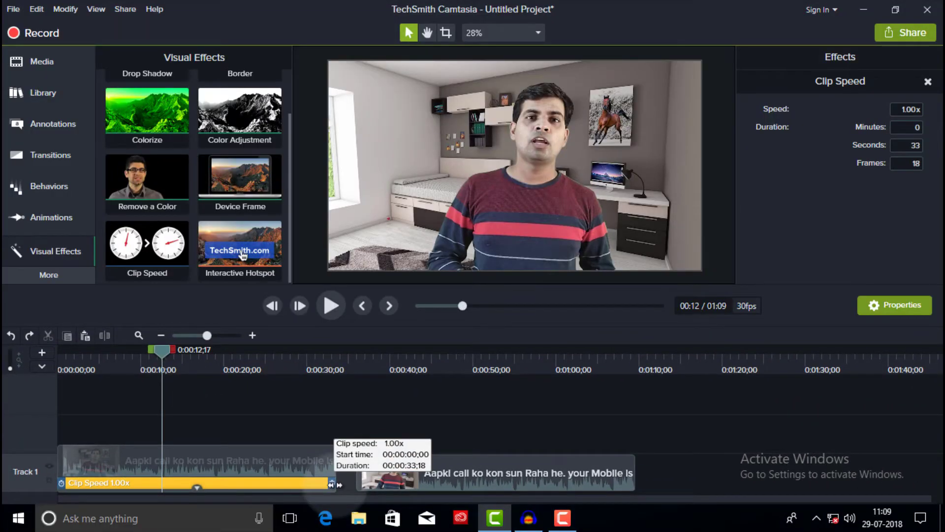
left_click_drag(333, 484, 226, 485)
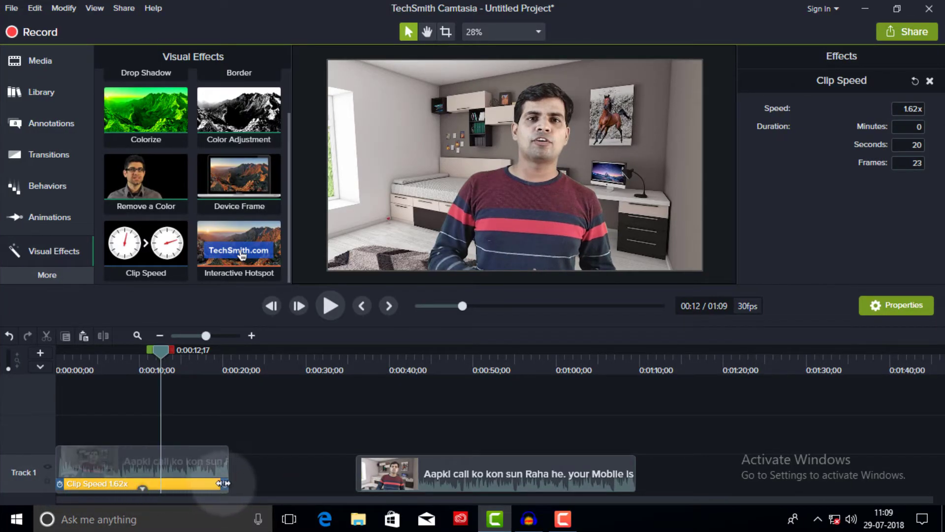
left_click_drag(221, 483, 202, 483)
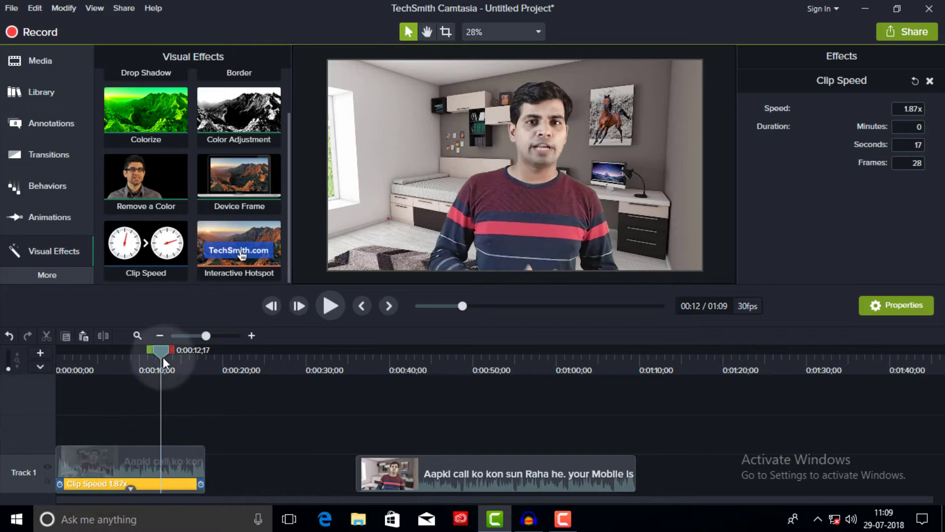
- Play the first seconds of the sped-up clip from the start of the timeline
left_click_drag(163, 357, 64, 353)
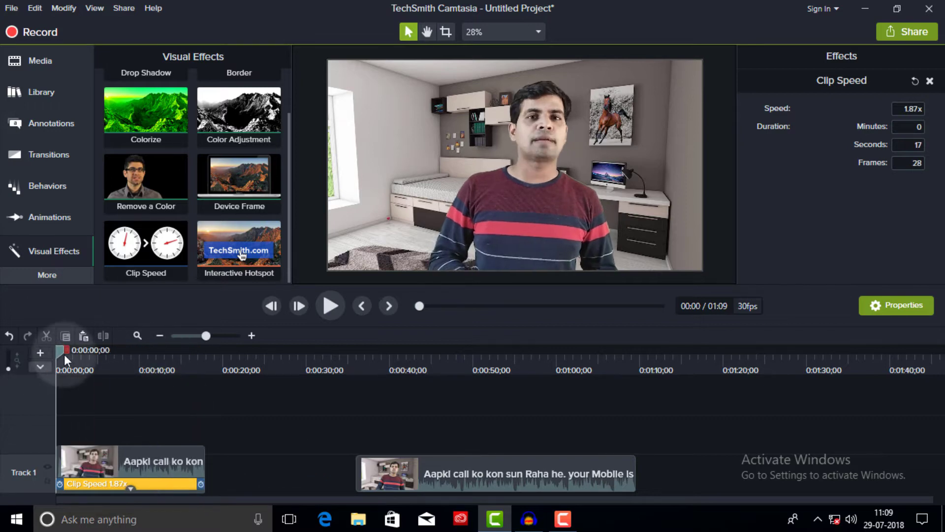
left_click(327, 304)
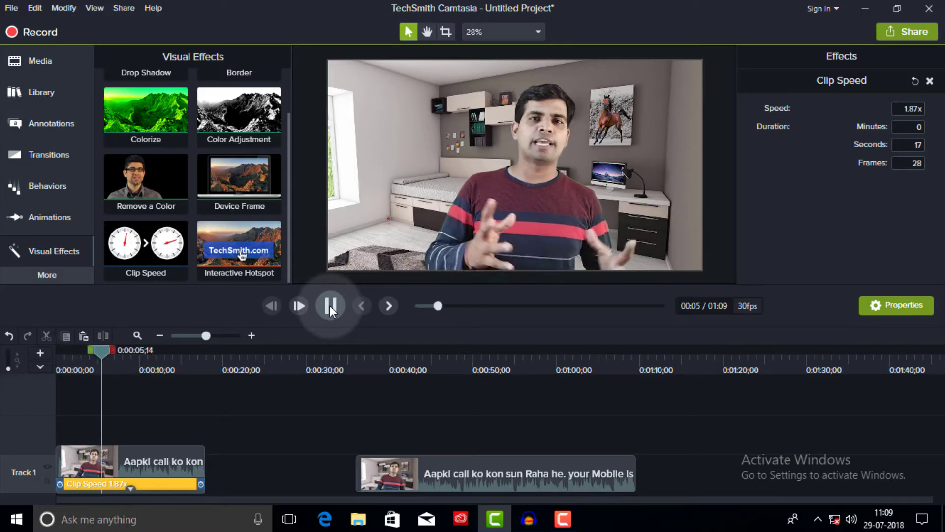
left_click(330, 305)
- Undo the speed changes on the first clip and delete its Clip Speed effect
left_click_drag(201, 483, 224, 483)
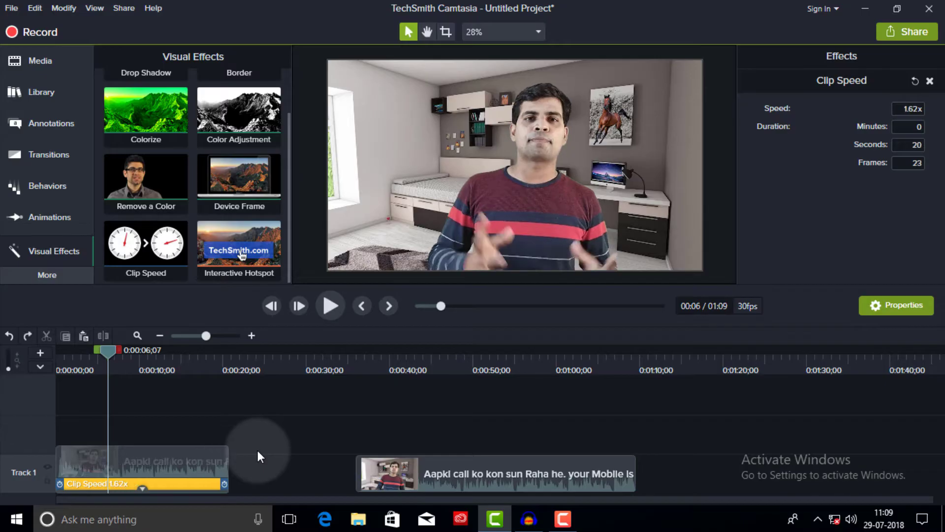
key("ctrl+z")
key("ctrl+z")
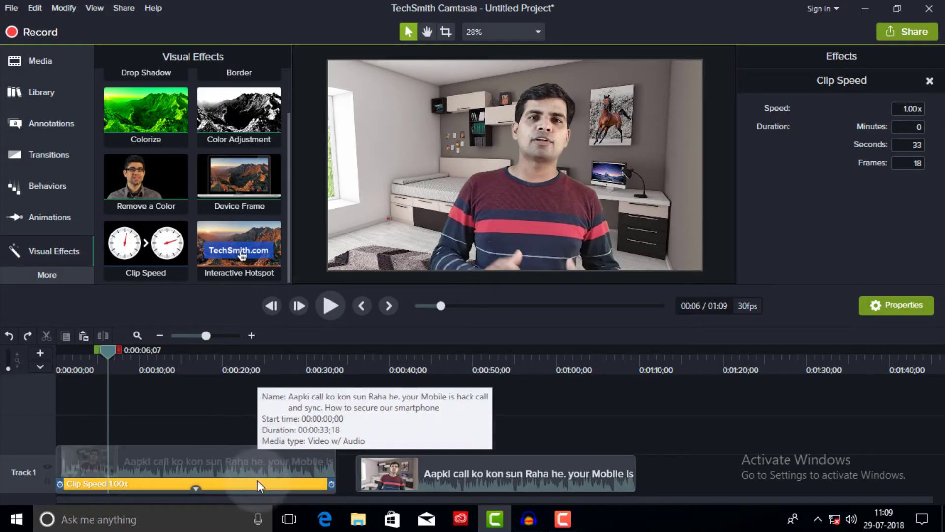
right_click(275, 483)
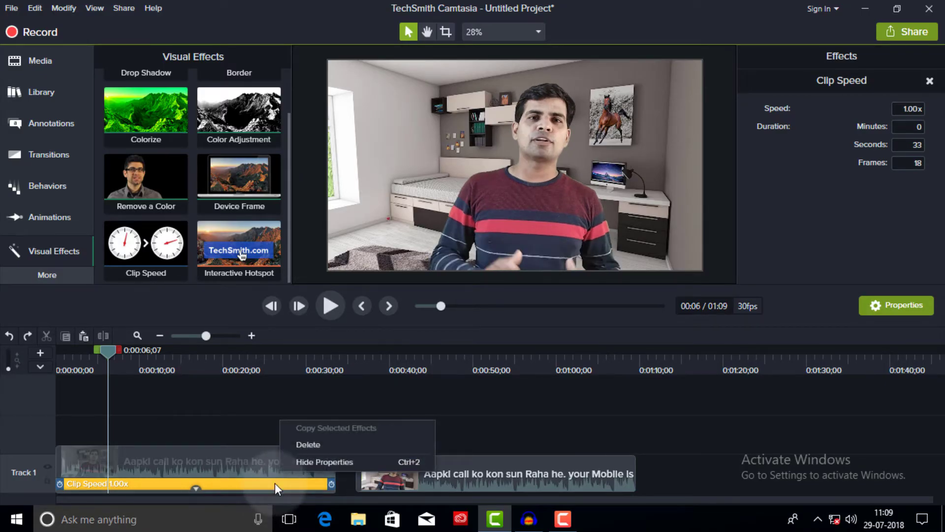
left_click(309, 444)
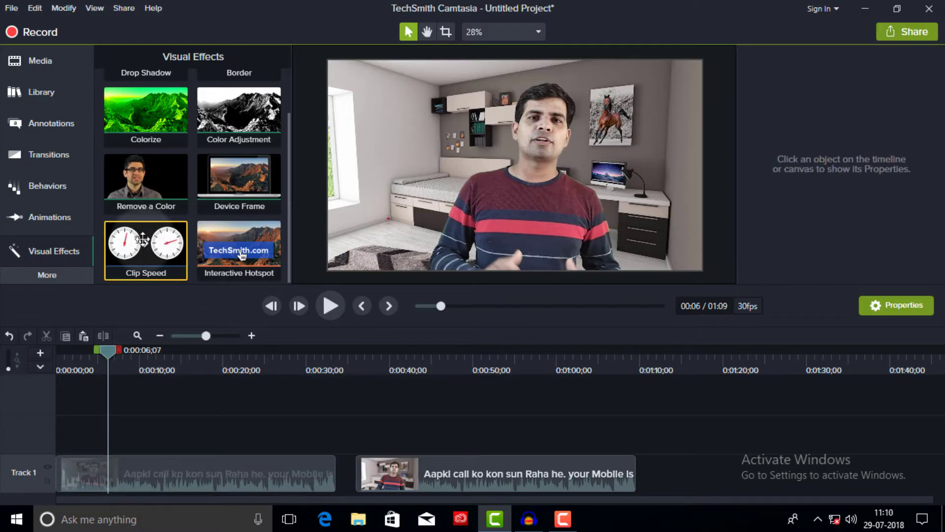
- Apply the Clip Speed effect to the first clip on Track 1 and show the effect's settings in its properties
left_click_drag(141, 336, 147, 468)
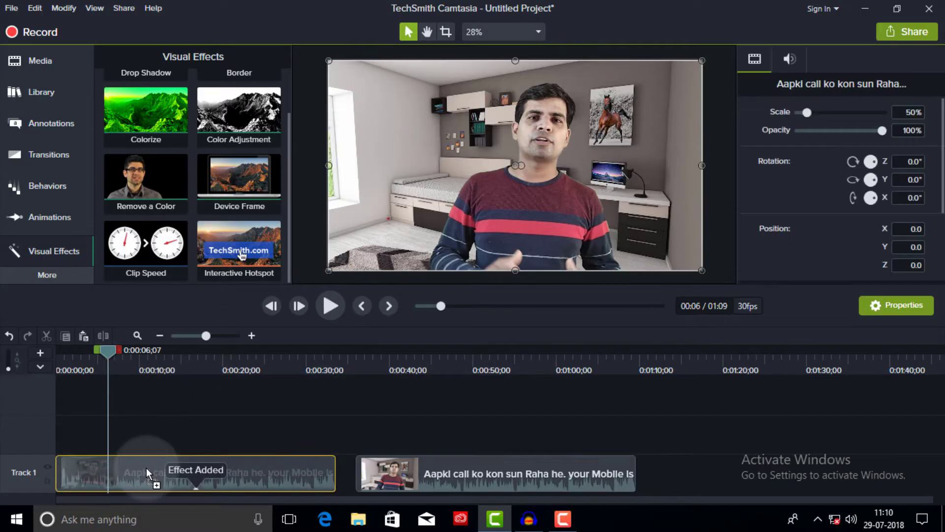
left_click(196, 488)
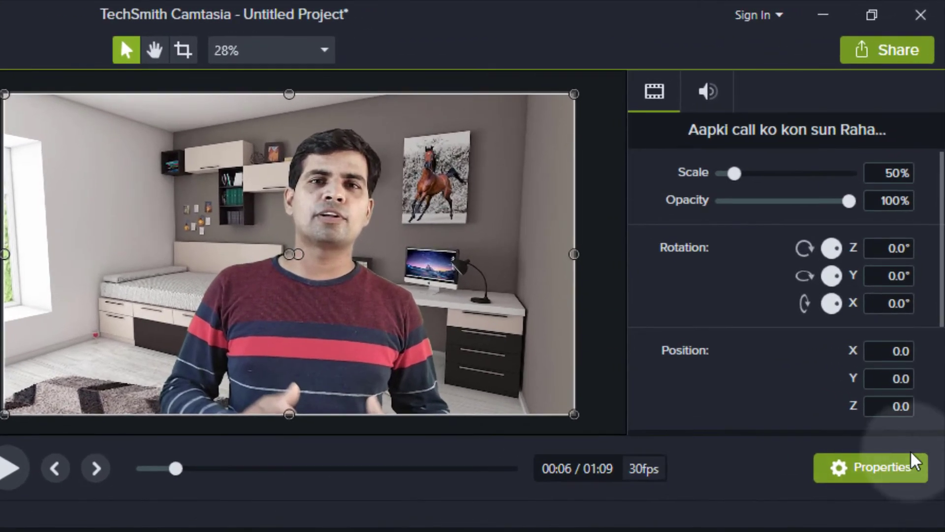
scroll(941, 297, "down", 4)
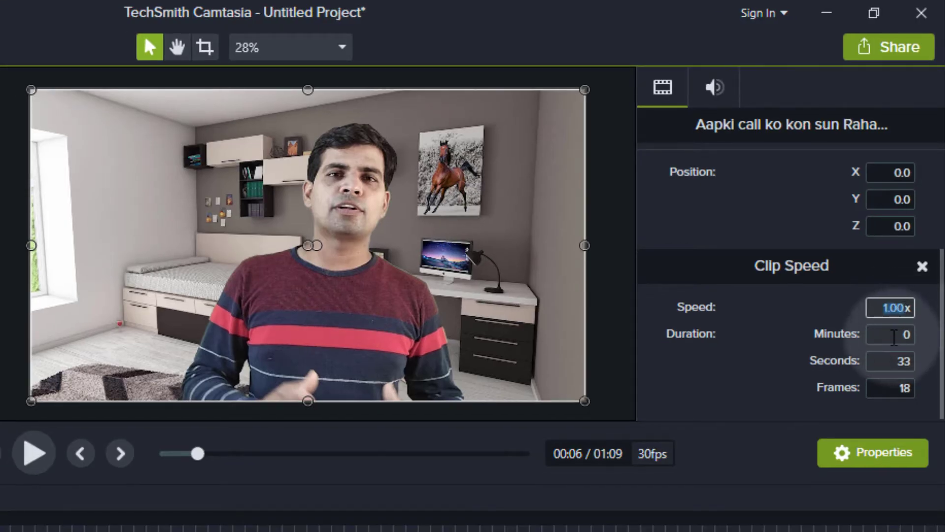
- Set the first clip's speed to 1.50x and play it from the start
type("1")
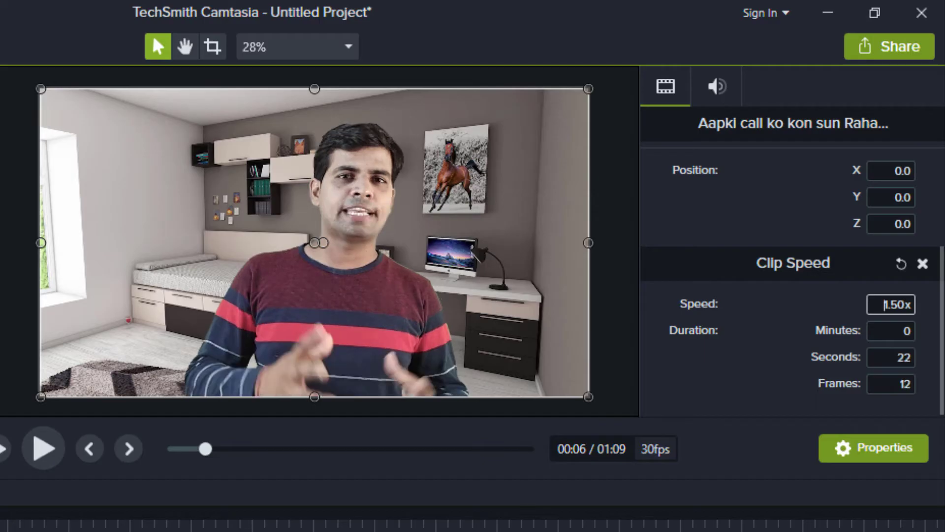
key("Return")
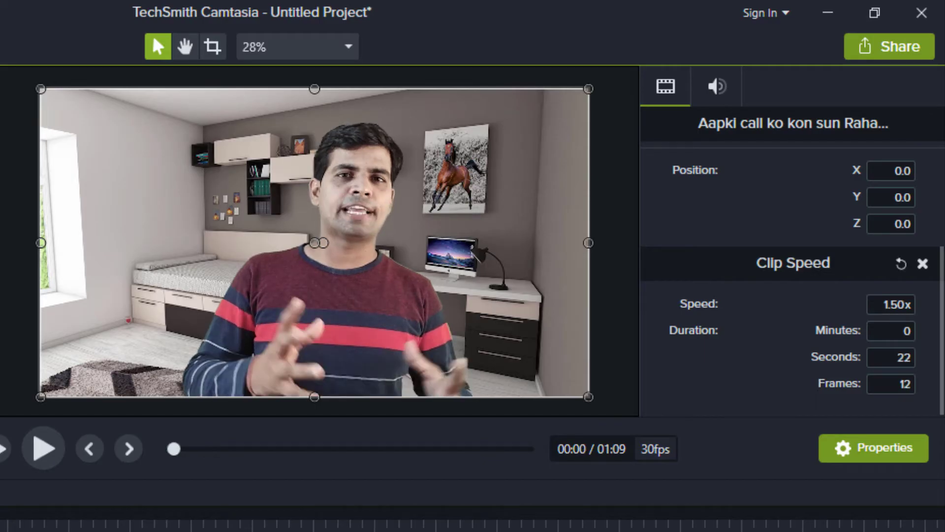
left_click(45, 448)
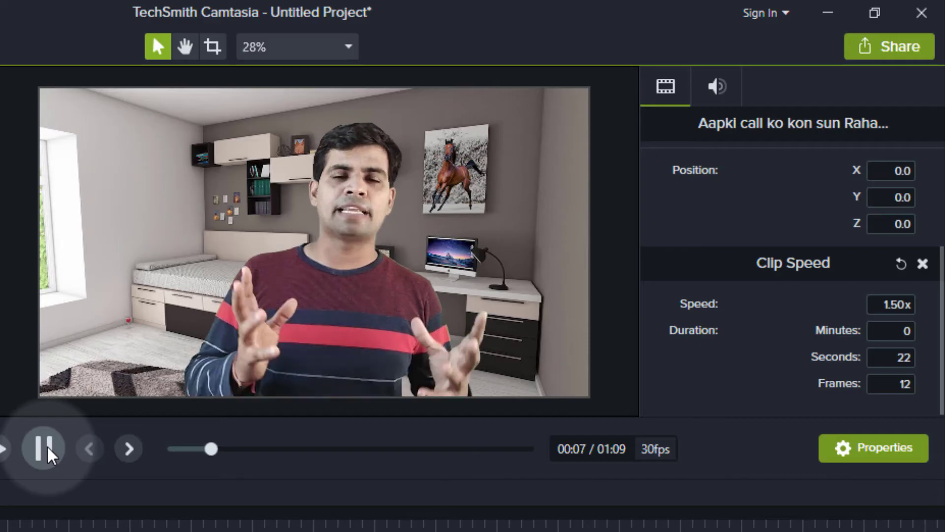
- Pause playback, set the first clip's Clip Speed duration to 24 frames, and play the clip from the start
left_click(48, 450)
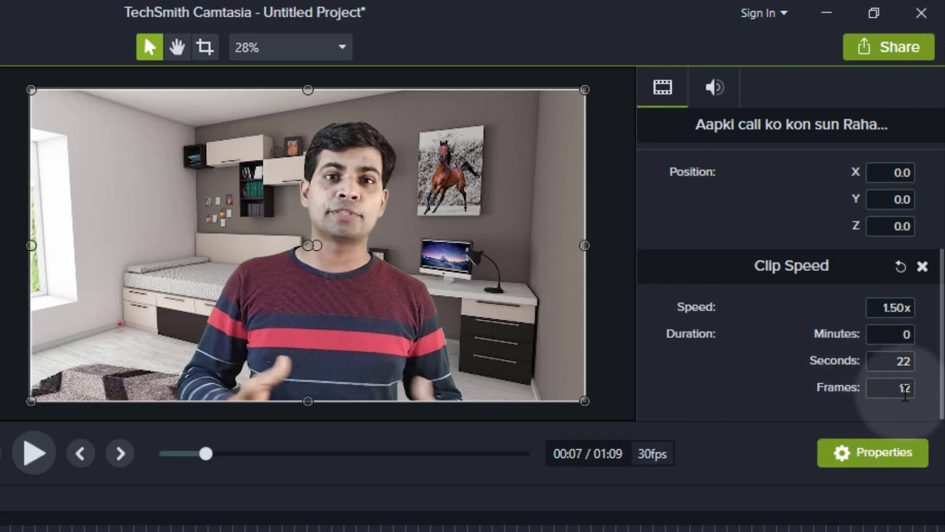
left_click(904, 394)
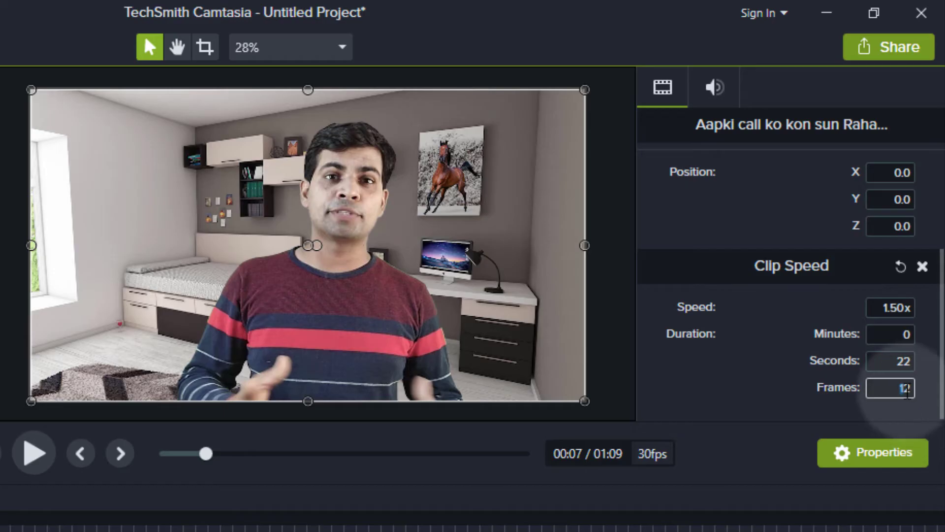
left_click_drag(900, 387, 927, 394)
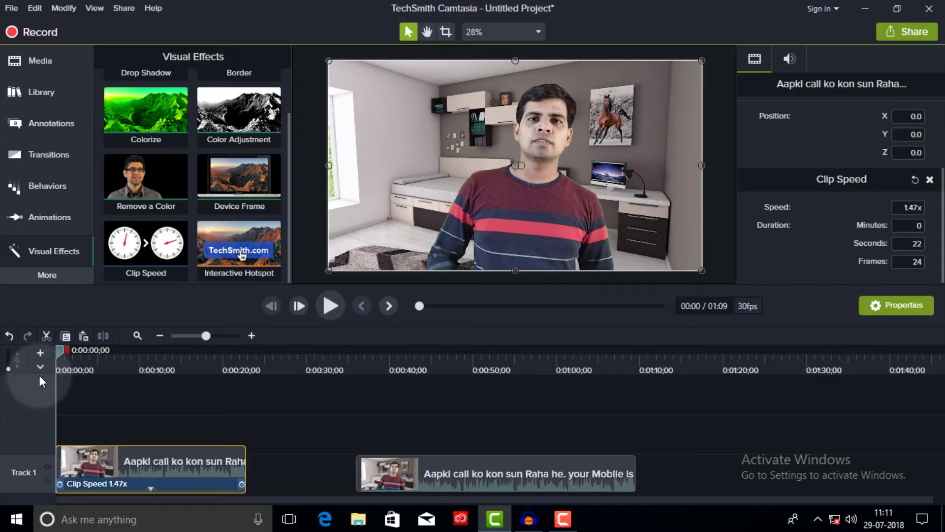
left_click(328, 305)
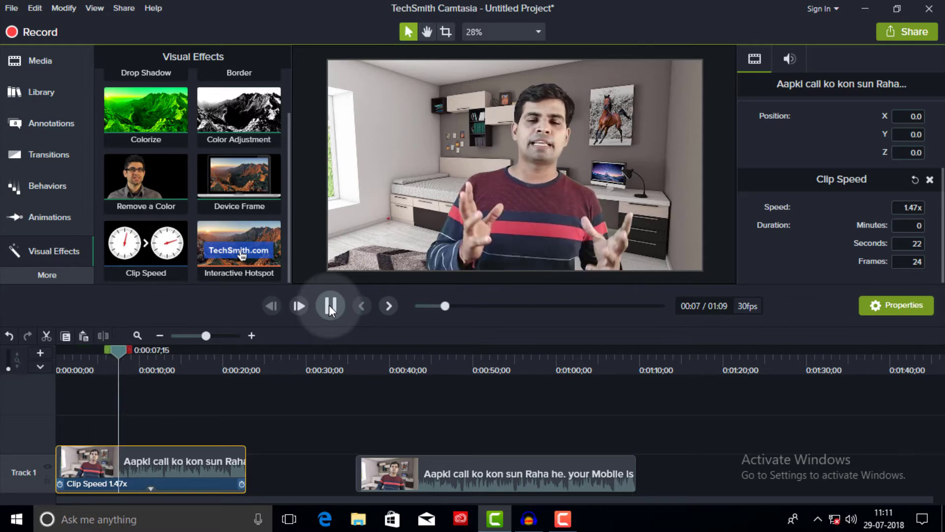
left_click(330, 304)
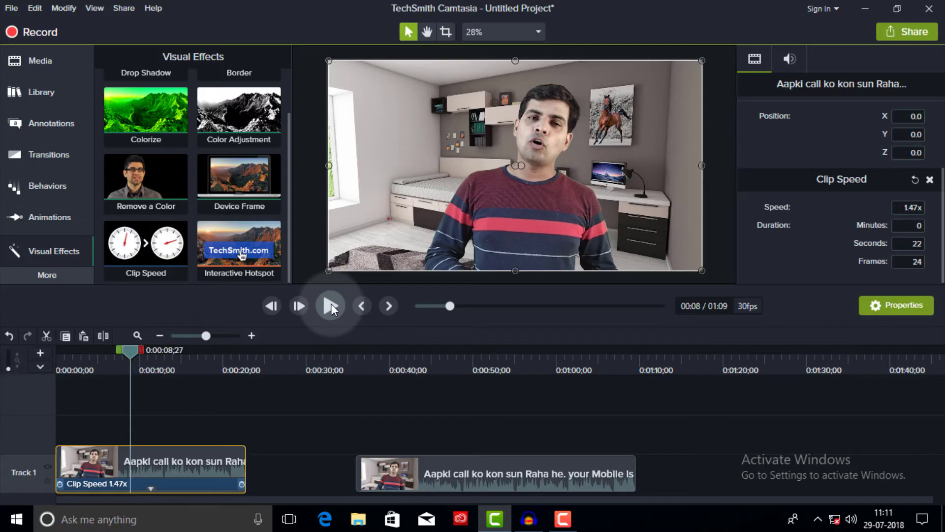
- Delete the first clip from Track 1, move the remaining clip to the timeline's start, and bring the playhead back near the beginning
right_click(137, 460)
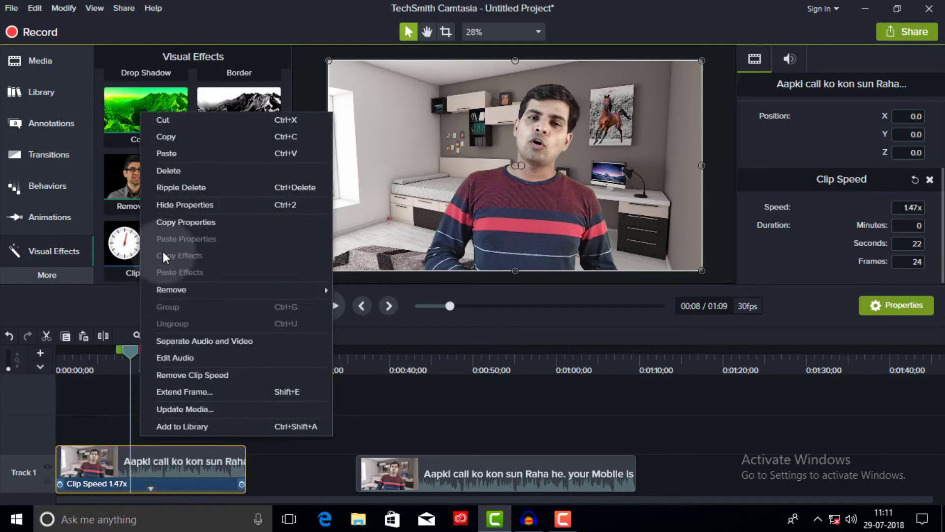
left_click(168, 170)
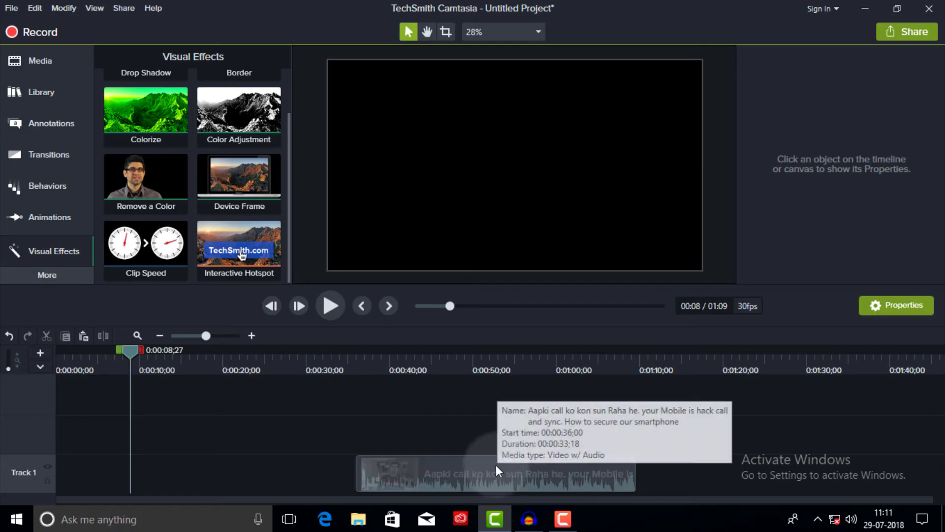
left_click_drag(495, 464, 19, 474)
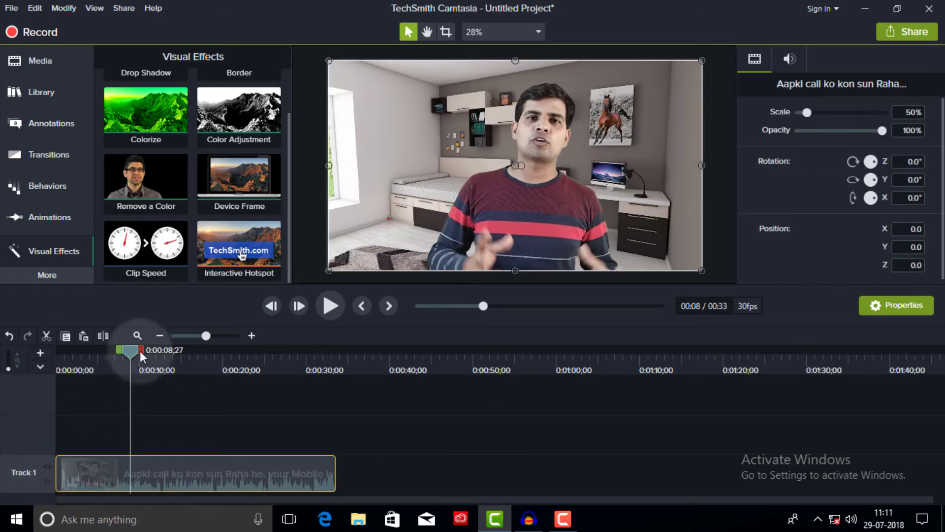
left_click(68, 351)
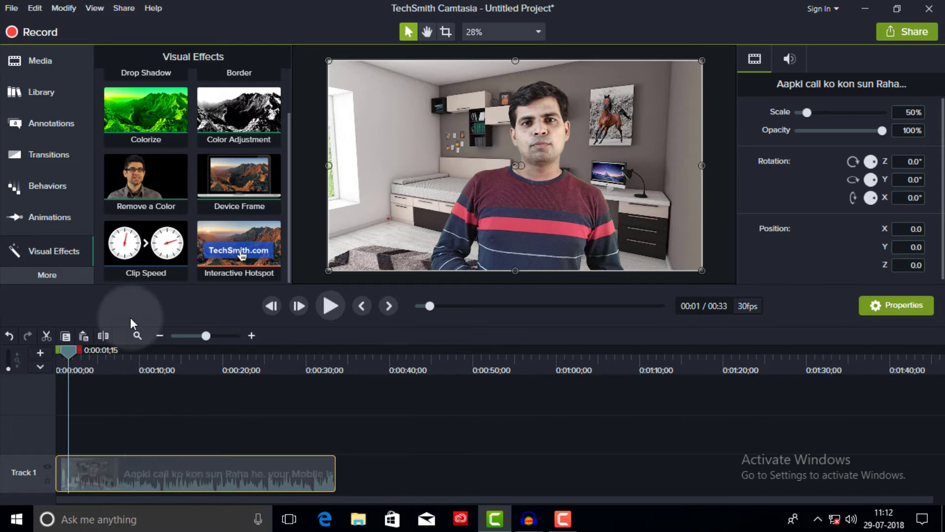
- Apply the Clip Speed effect to the remaining clip on Track 1 and set its speed to 0.50x
left_click_drag(147, 255, 162, 473)
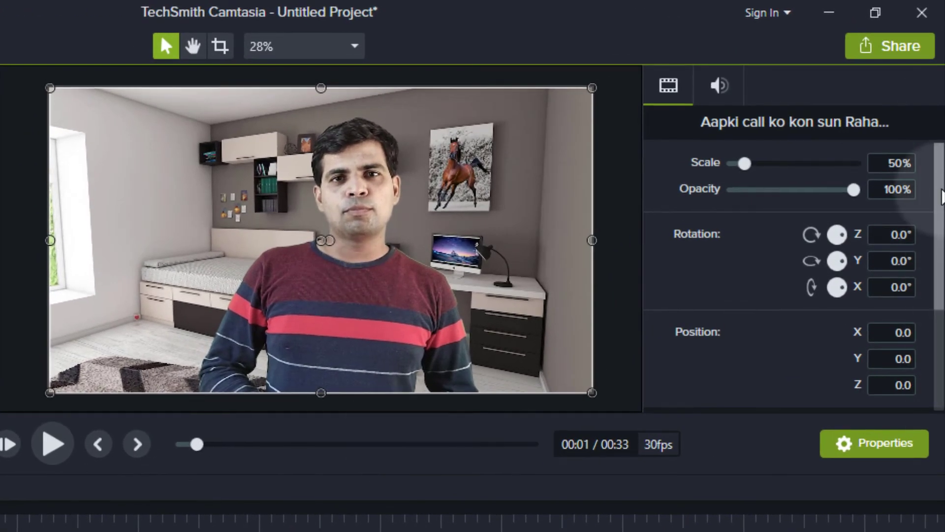
scroll(935, 207, "down", 5)
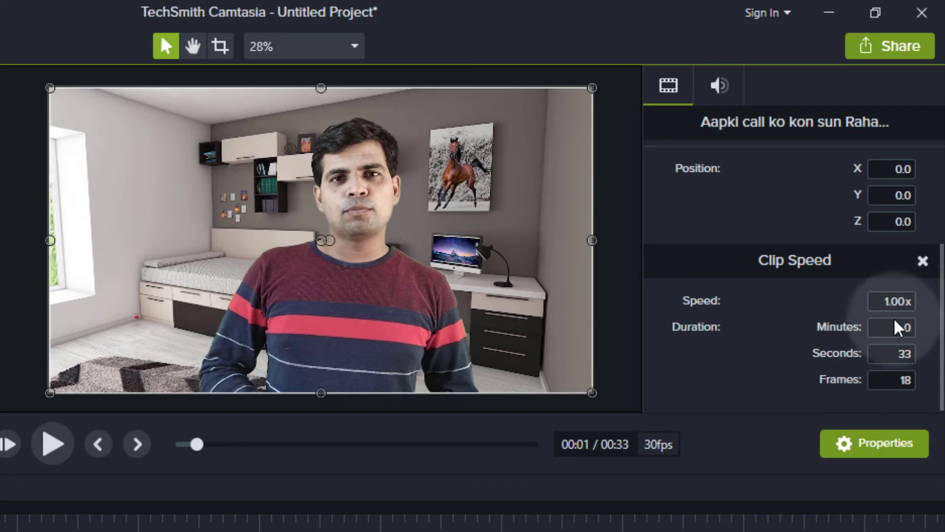
left_click(900, 301)
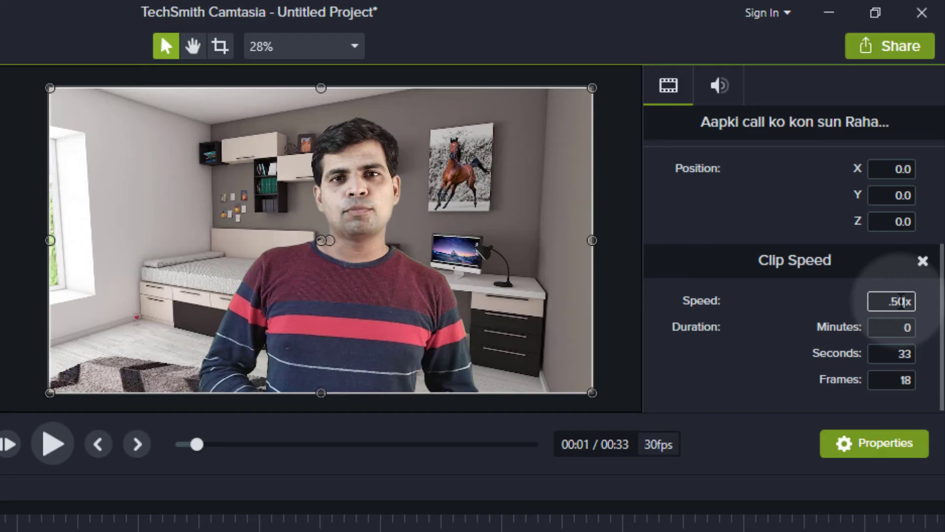
type(".50")
key("Return")
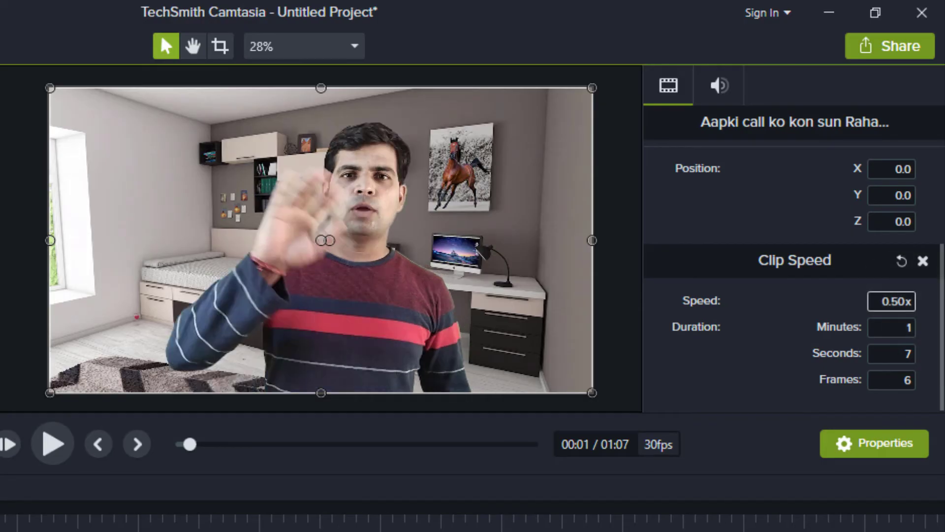
- Play the first seconds of the half-speed clip from the start of the timeline, then pause
left_click(7, 444)
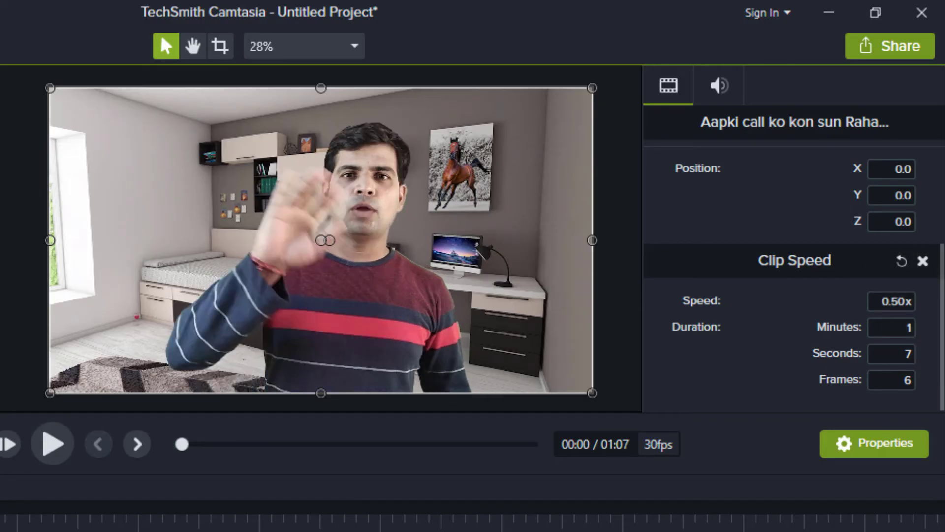
left_click(53, 444)
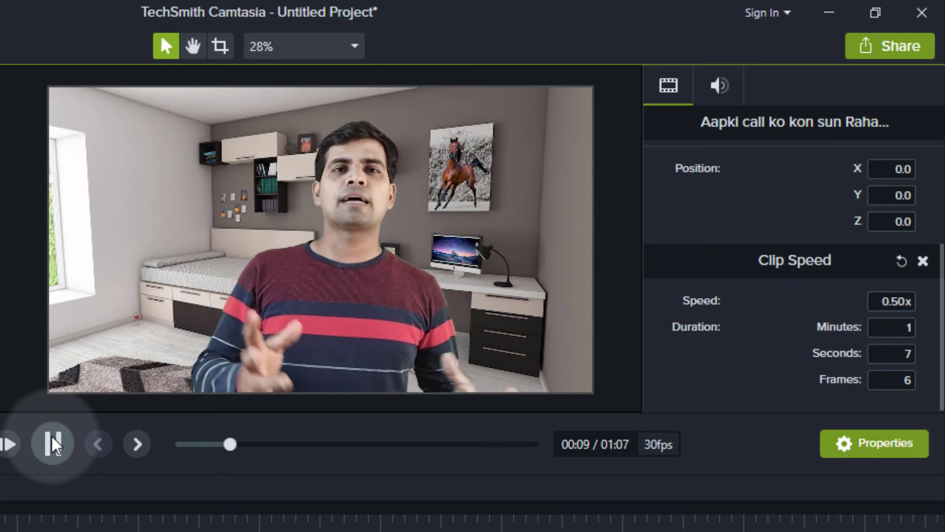
left_click(53, 444)
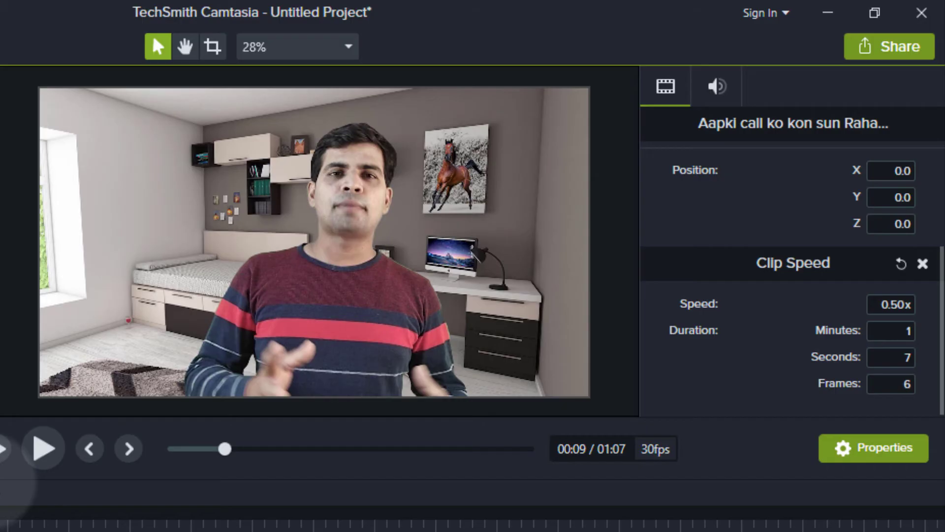
- Set the Track 1 clip's speed to 0.25x in its Clip Speed settings
left_click(615, 351)
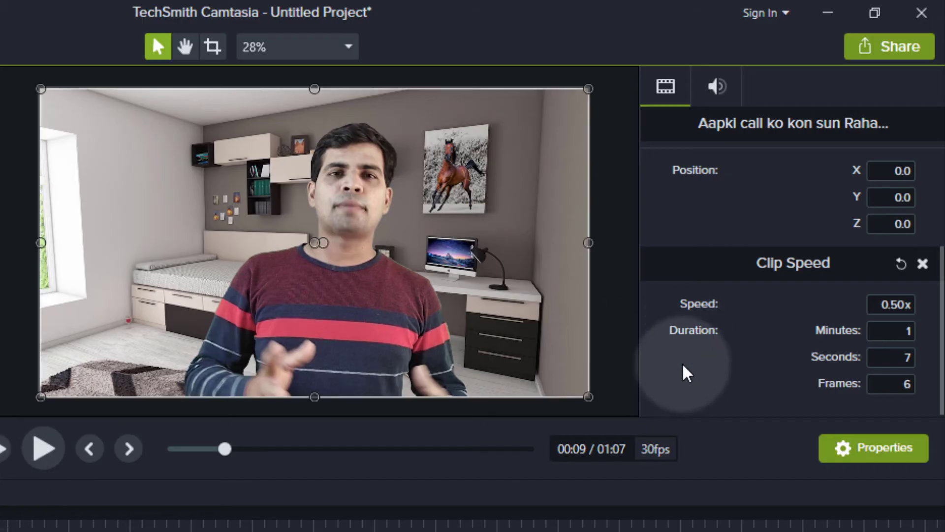
left_click(907, 306)
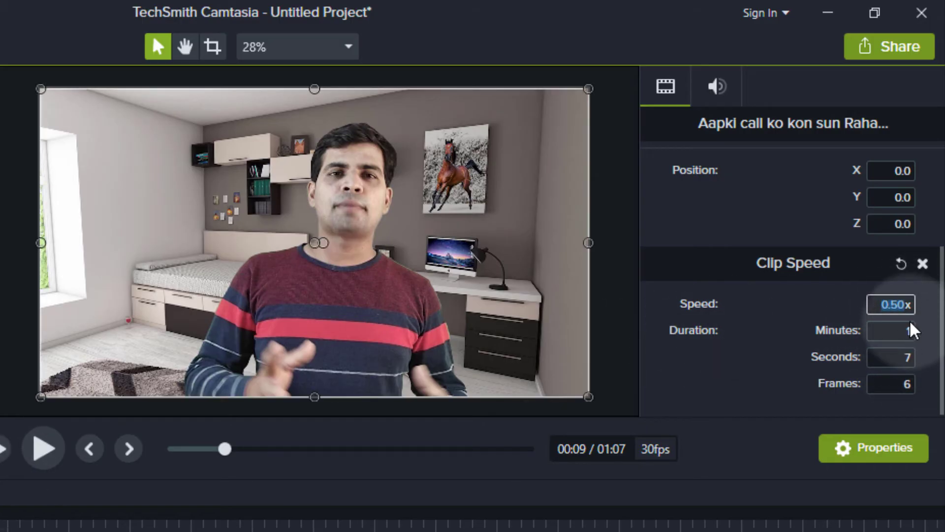
type(".2")
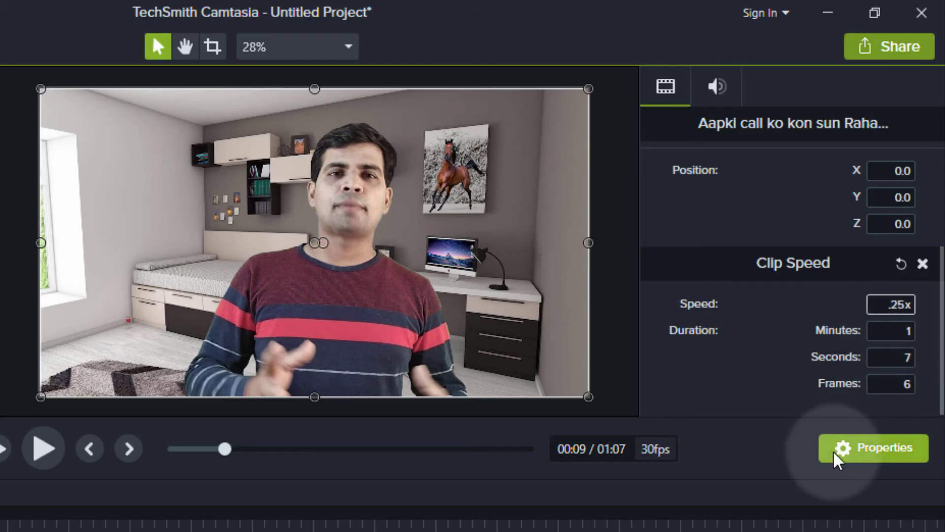
key("Return")
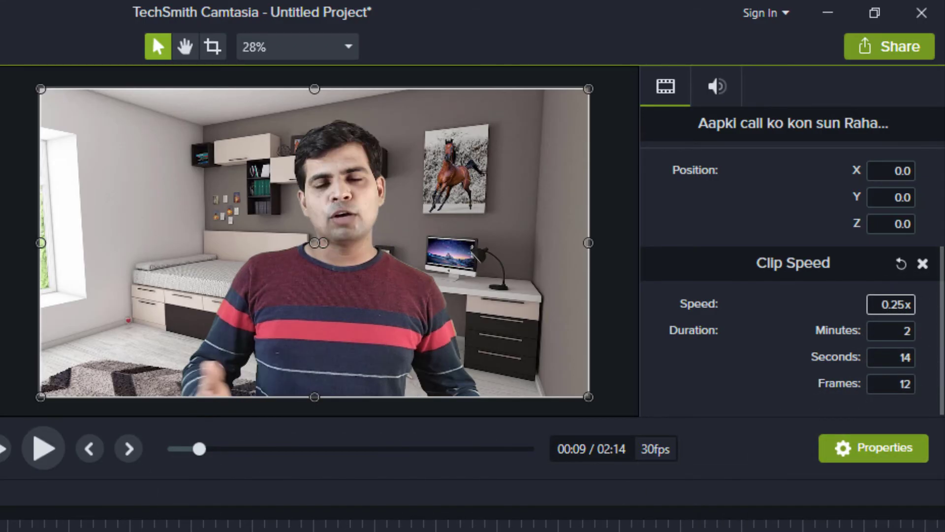
- Return the playhead to the start and play the quarter-speed clip for several seconds
left_click_drag(199, 449, 175, 448)
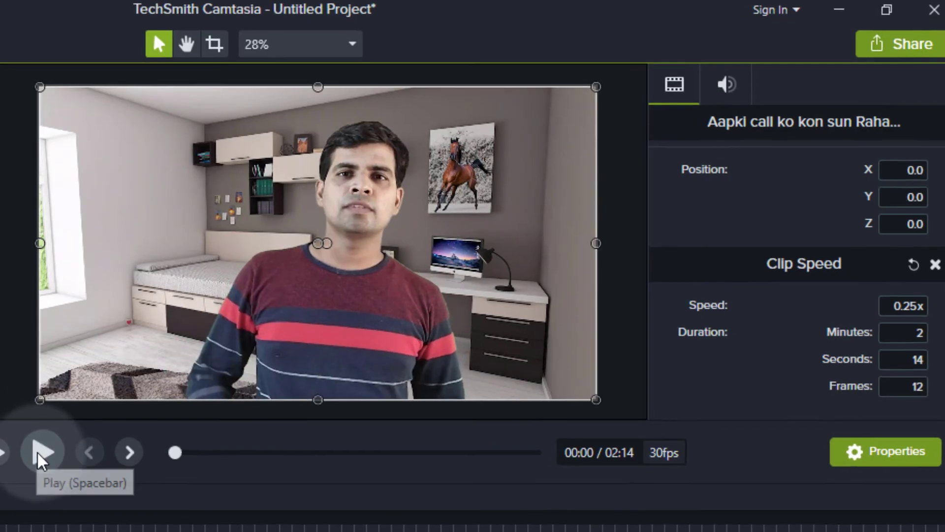
left_click(41, 451)
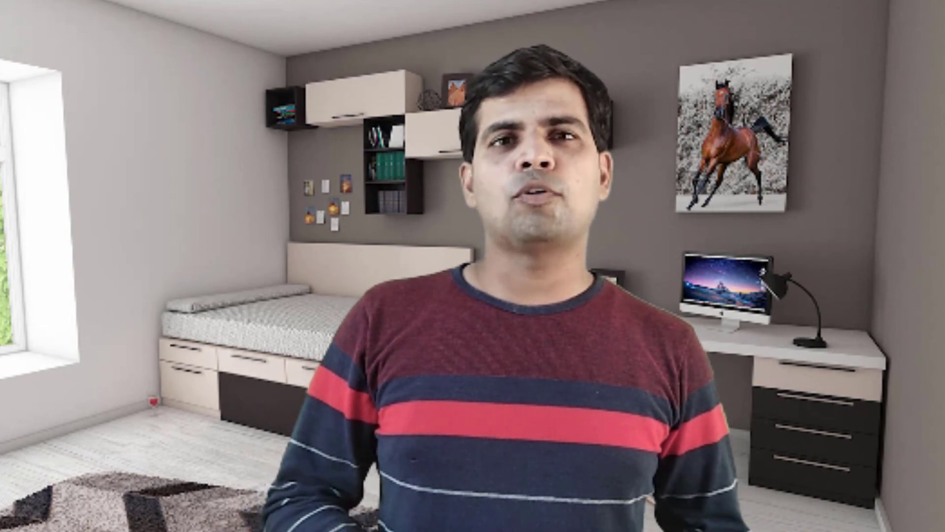
left_click(238, 392)
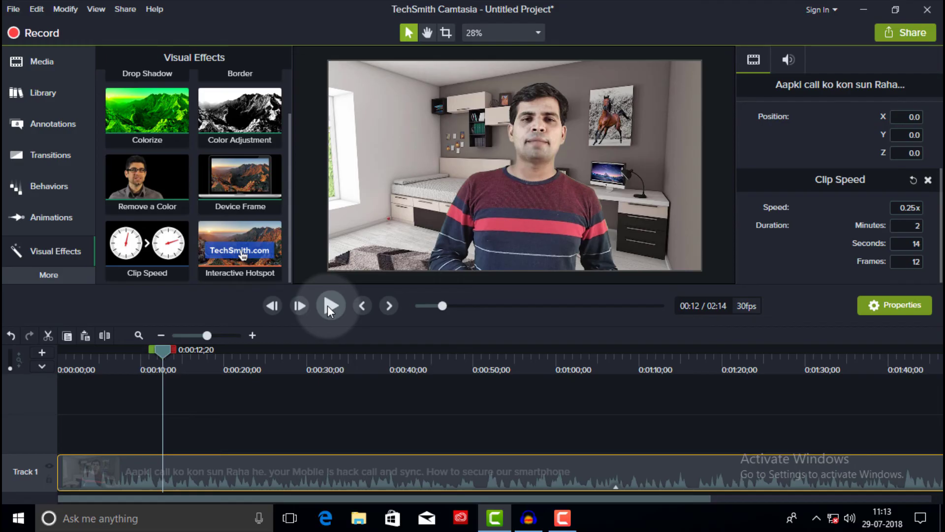
- Open the Track 1 clip's audio for editing and lower its volume to 0%
right_click(380, 470)
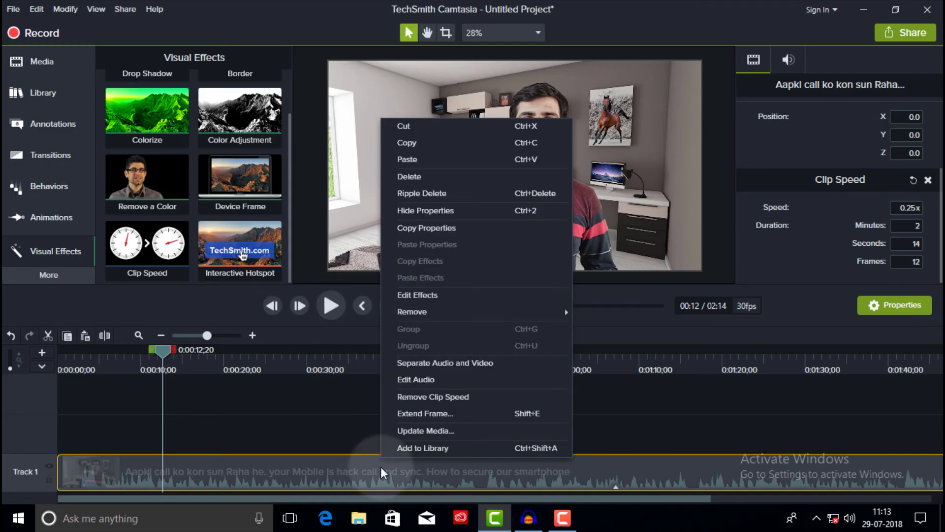
left_click(411, 378)
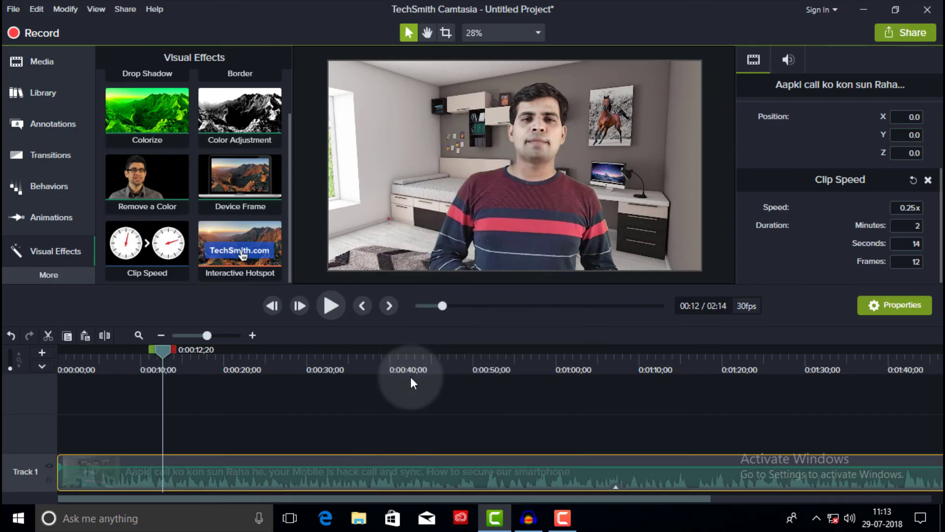
left_click_drag(494, 465, 485, 526)
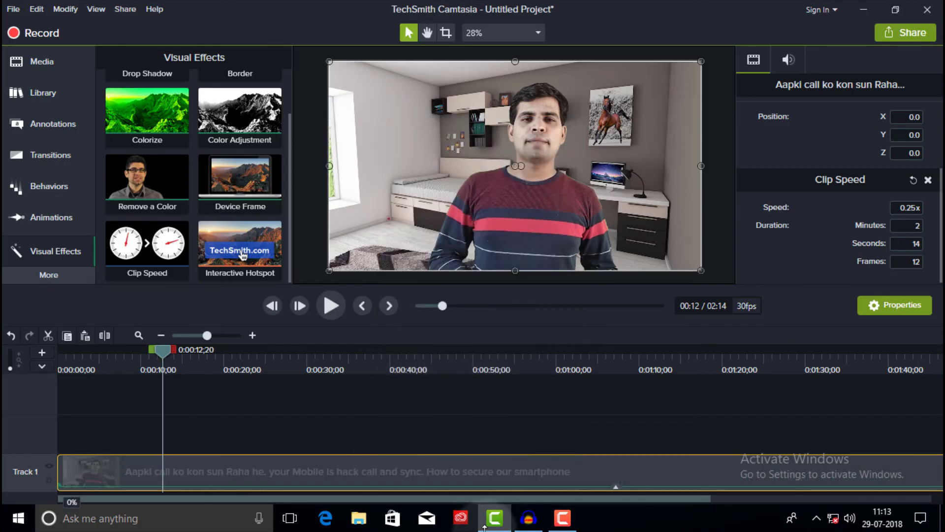
- Play the muted slow-motion clip from the start of the timeline for a few seconds and pause it
left_click_drag(161, 346, 46, 385)
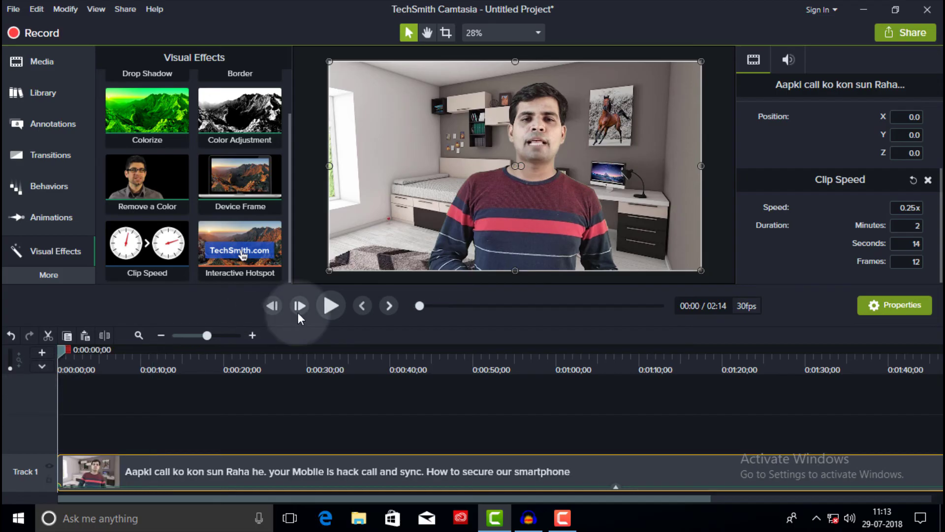
left_click(323, 308)
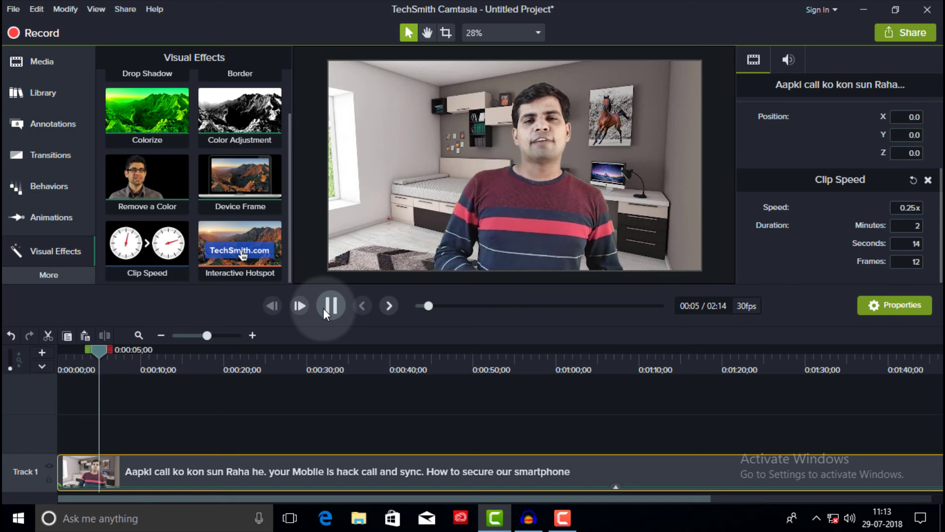
left_click(329, 306)
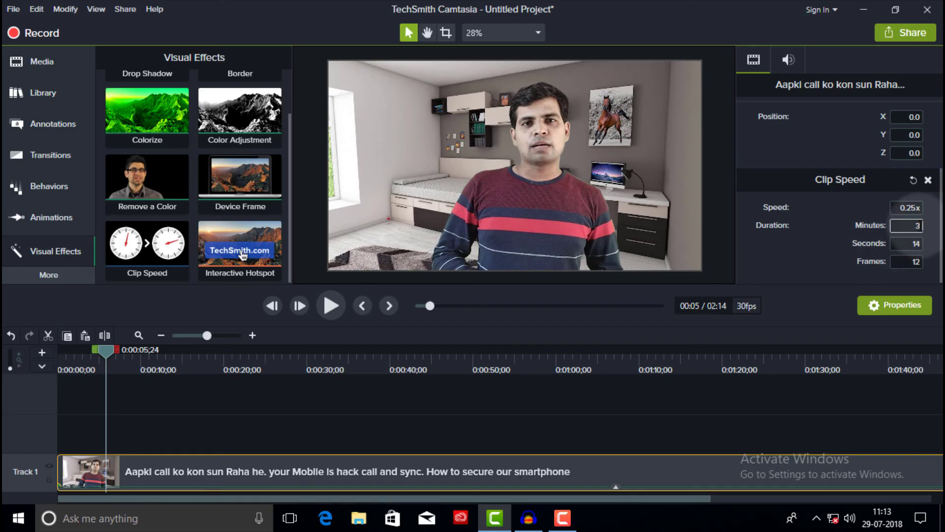
- Set the clip's Clip Speed duration to 3 minutes and play a few seconds from near the start
key("Return")
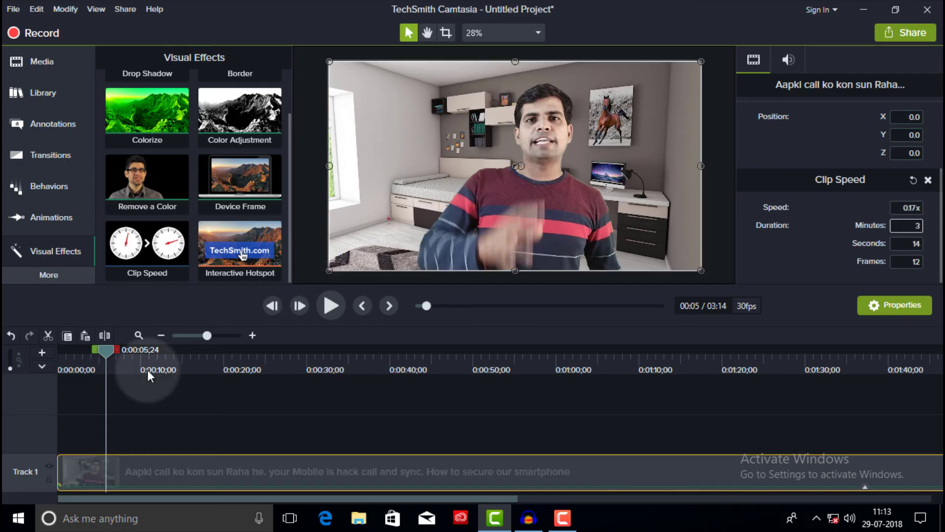
left_click_drag(104, 355, 44, 361)
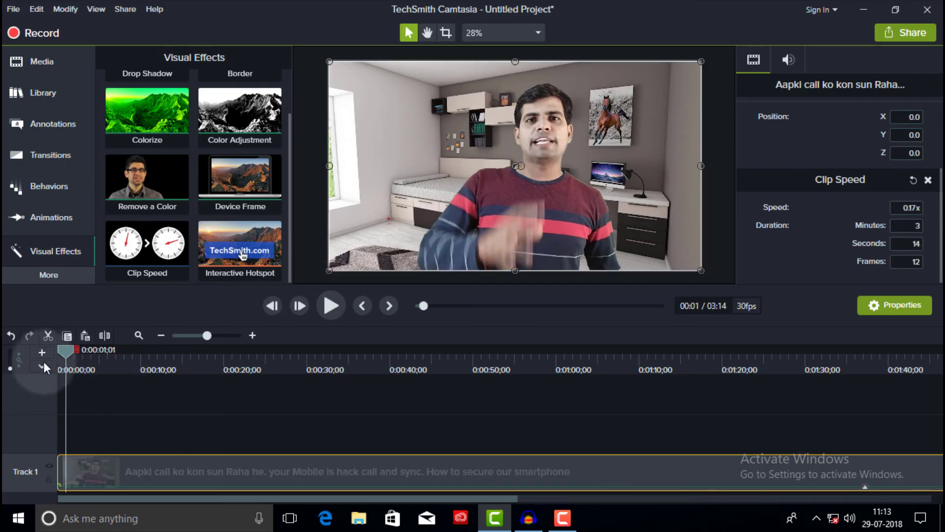
left_click(323, 306)
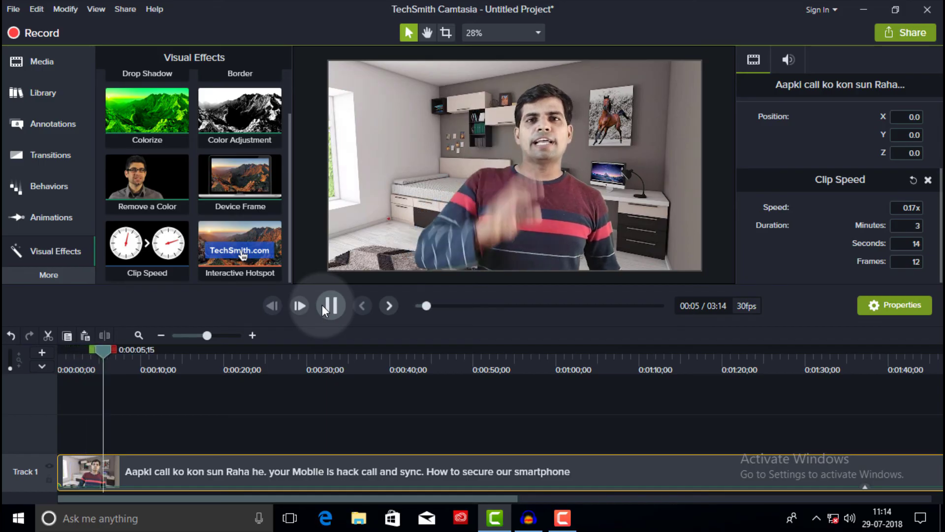
left_click(322, 305)
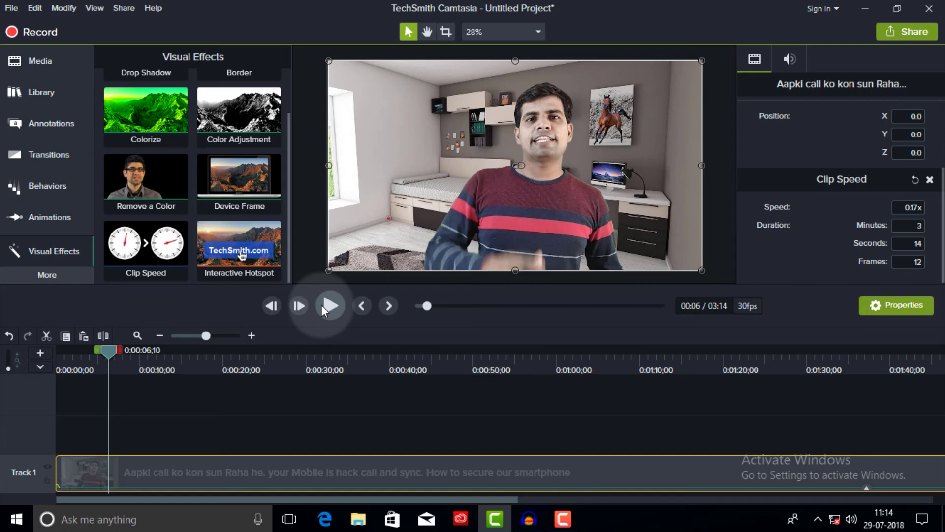